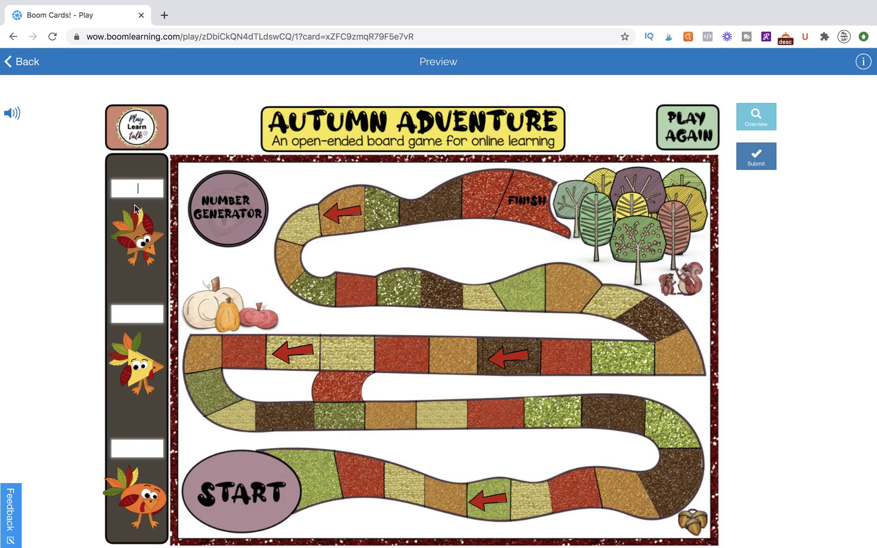
Place the cursor in the top player name box of the previewed Autumn Adventure board
{"action": "left_click", "coordinate": [151, 187]}
Submit the empty board, then fill all three player boxes with random letters and submit
{"action": "left_click", "coordinate": [754, 163]}
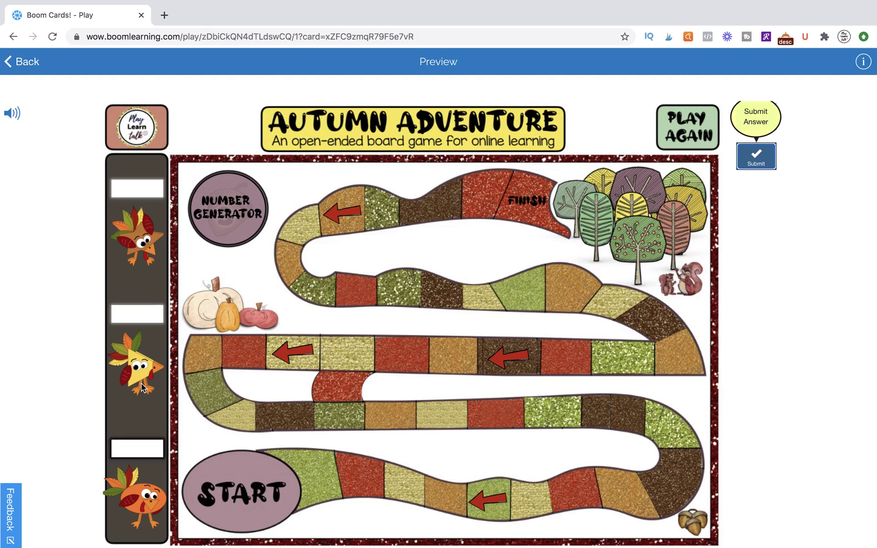
{"action": "left_click", "coordinate": [131, 192]}
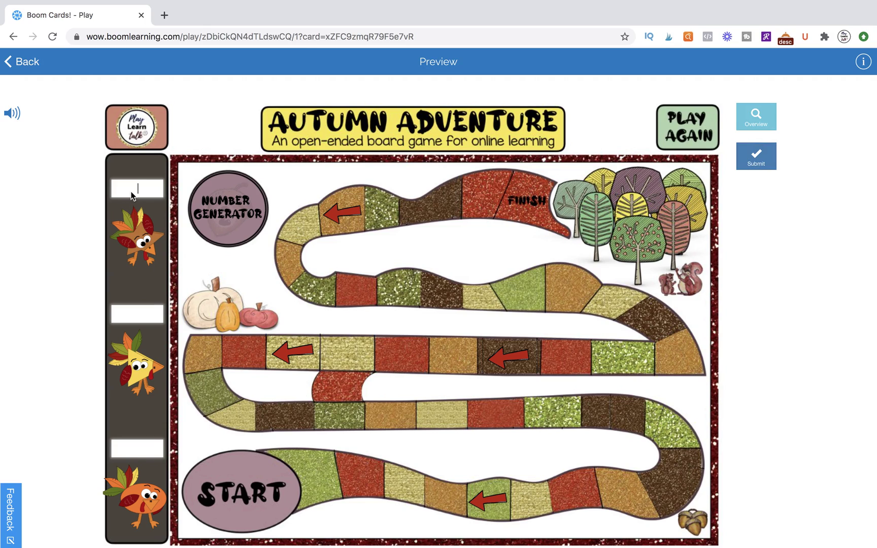
{"action": "type", "text": "fslfsaklf"}
{"action": "key", "text": "Tab"}
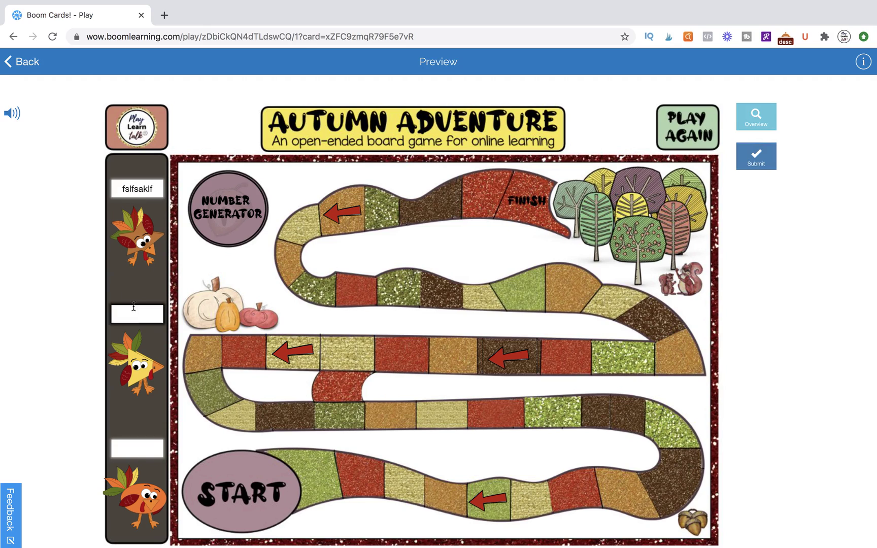
{"action": "type", "text": "fsakfalk"}
{"action": "key", "text": "Tab"}
{"action": "type", "text": "fsalkjfsaklj"}
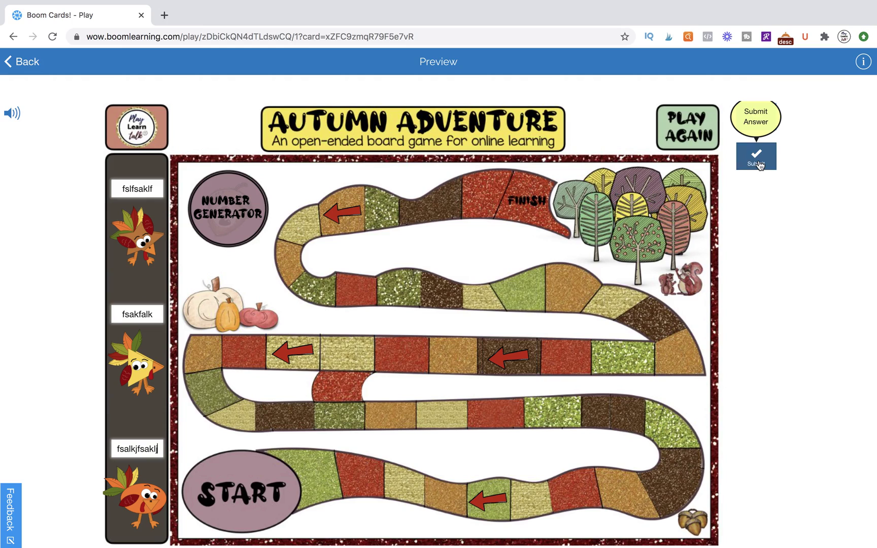
{"action": "left_click", "coordinate": [759, 163]}
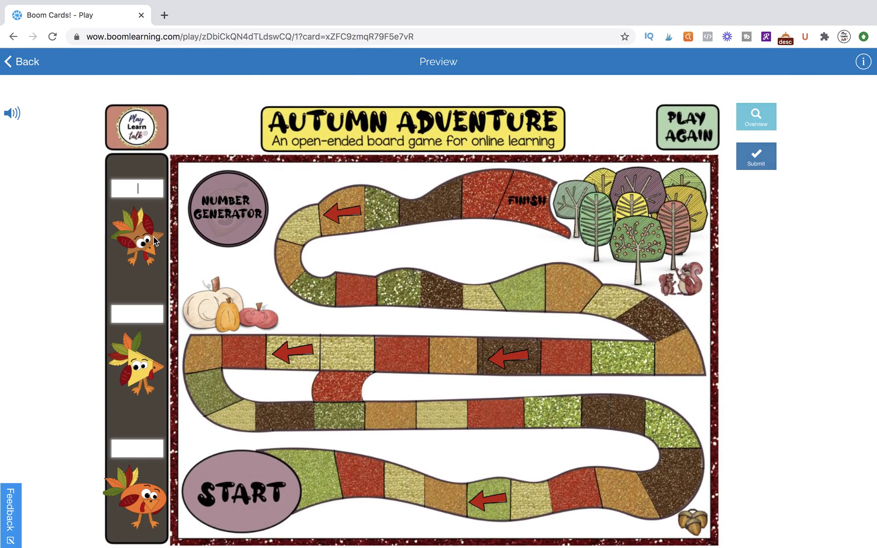
Type random letters in the first player box, delete some, and submit again
{"action": "left_click", "coordinate": [136, 189]}
{"action": "type", "text": "fldsjflks"}
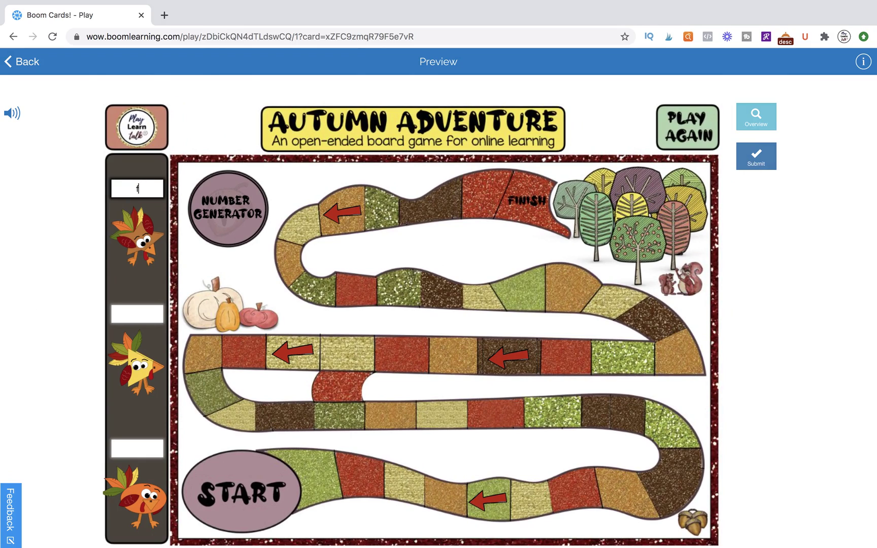
{"action": "key", "text": "BackSpace"}
{"action": "key", "text": "BackSpace"}
{"action": "key", "text": "BackSpace"}
{"action": "key", "text": "BackSpace"}
{"action": "key", "text": "BackSpace"}
{"action": "key", "text": "BackSpace"}
{"action": "key", "text": "BackSpace"}
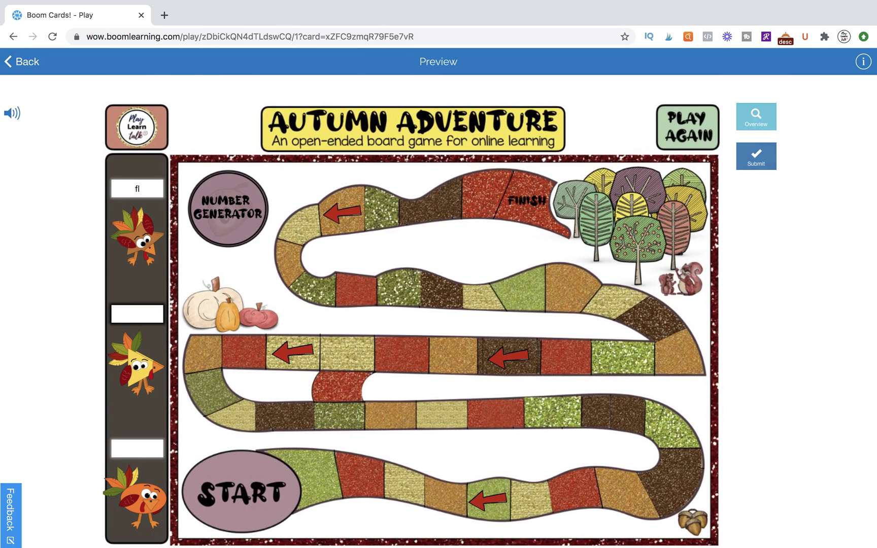
{"action": "left_click", "coordinate": [764, 163]}
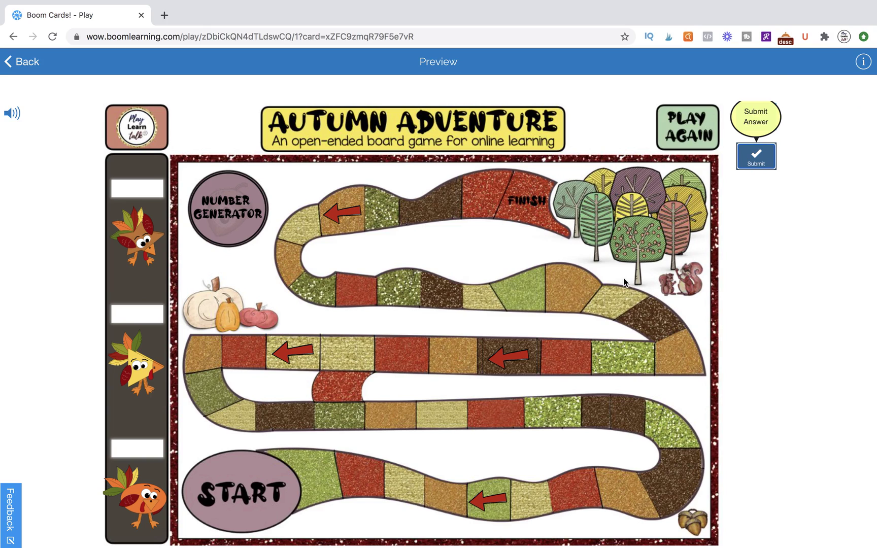
Fill all three player boxes with new random text, submit, and dismiss the incorrect-answers message
{"action": "left_click", "coordinate": [137, 189]}
{"action": "type", "text": "sa"}
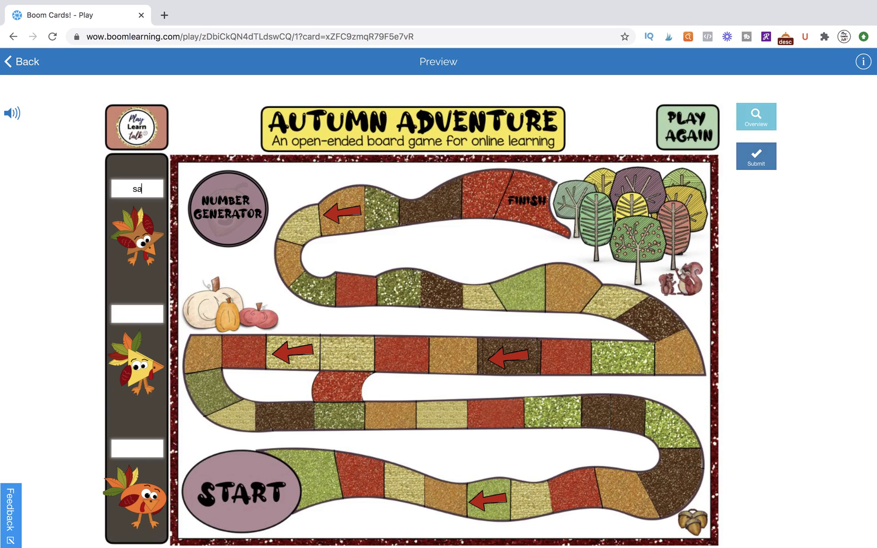
{"action": "type", "text": "fjashfkl"}
{"action": "left_click", "coordinate": [155, 314]}
{"action": "type", "text": "fsalkfjaslk"}
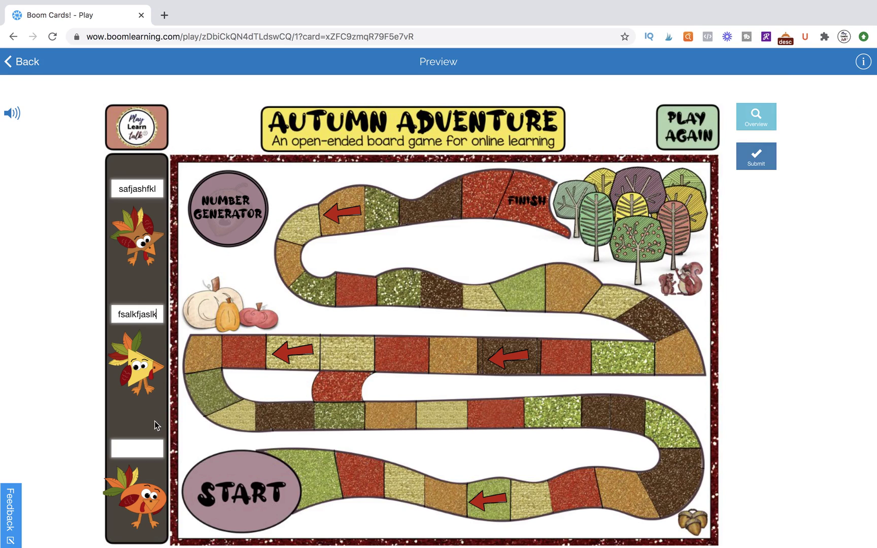
{"action": "left_click", "coordinate": [152, 449]}
{"action": "type", "text": "falkfjaskjdas"}
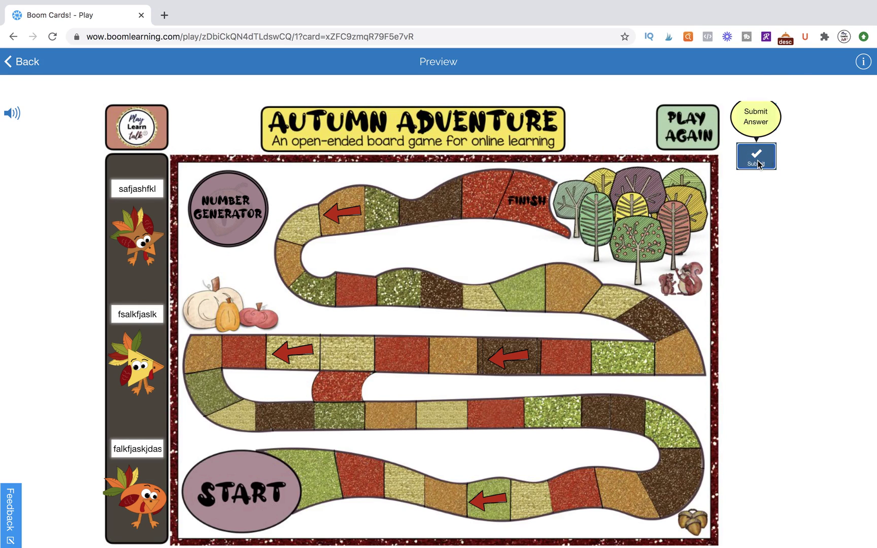
{"action": "left_click", "coordinate": [756, 157]}
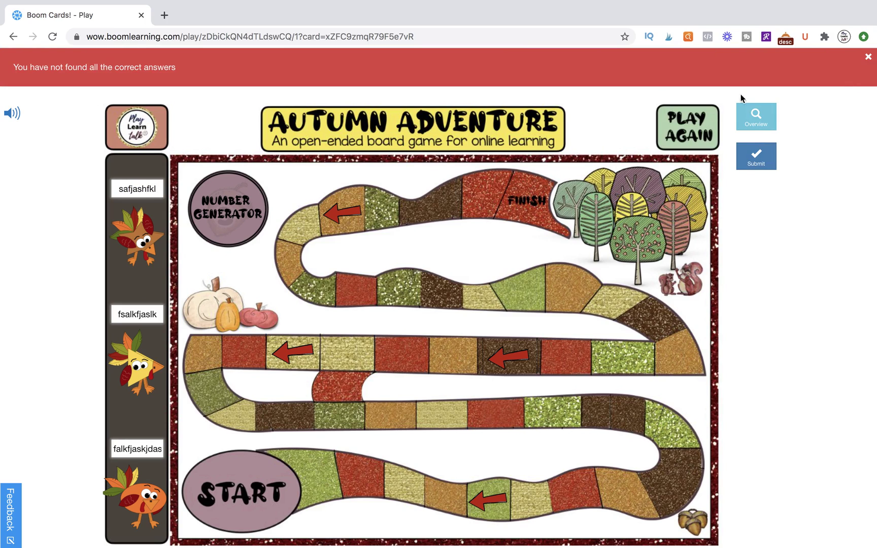
{"action": "left_click", "coordinate": [136, 192]}
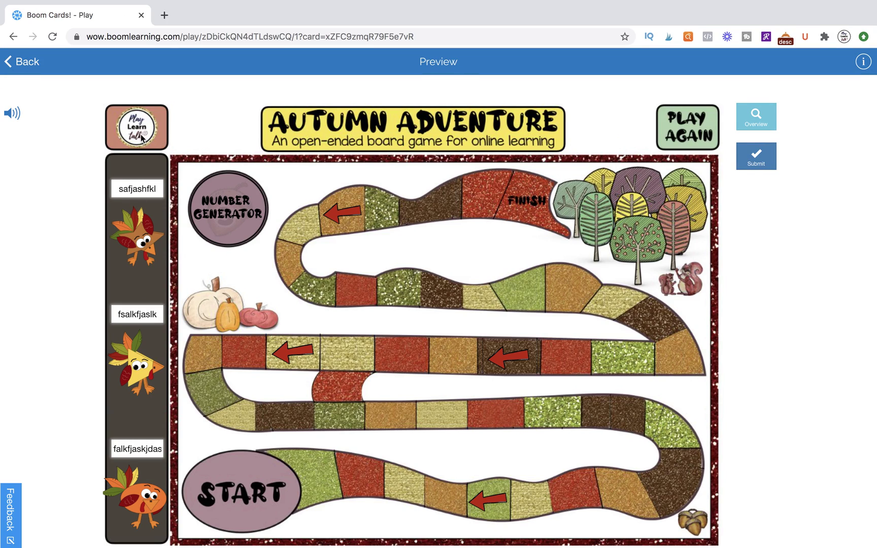
Quit the preview to the editor and select the board's three fill-in-the-blank boxes
{"action": "left_click", "coordinate": [28, 64]}
{"action": "key", "text": "Return"}
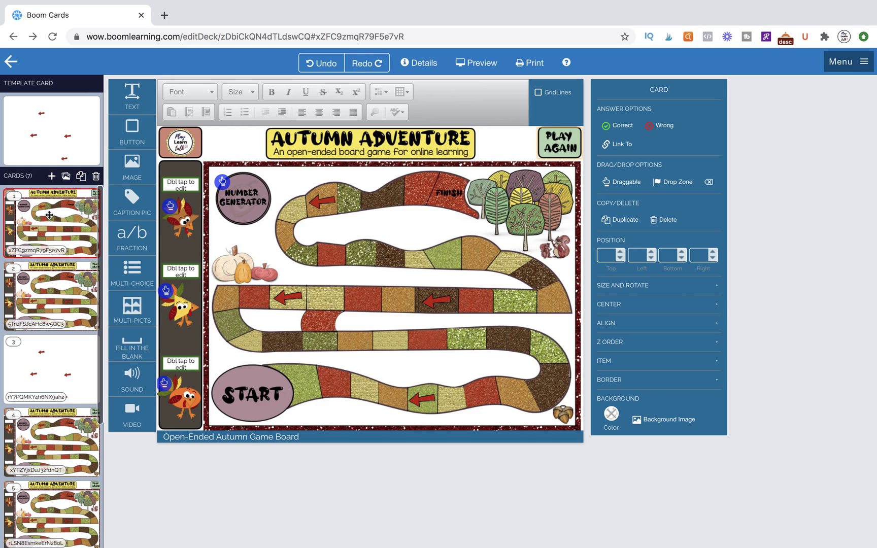
{"action": "left_click", "coordinate": [177, 186]}
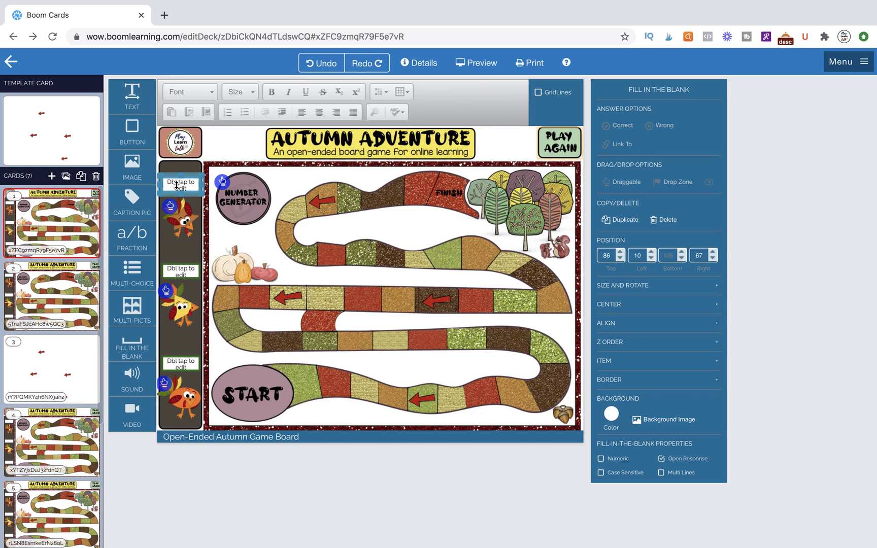
{"action": "left_click", "coordinate": [181, 271], "text": "shift"}
{"action": "left_click", "coordinate": [181, 364], "text": "shift"}
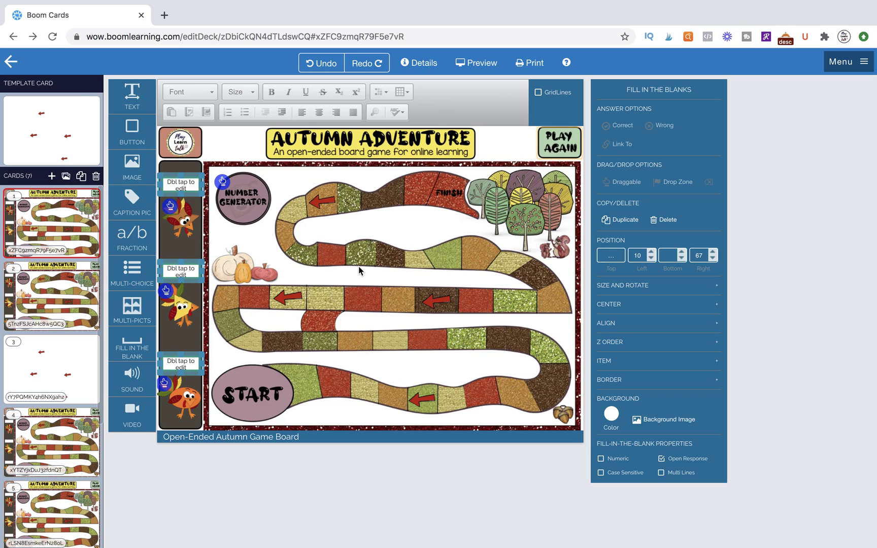
On card 2, select its three blanks and check the top blank's answer settings without changes
{"action": "left_click", "coordinate": [77, 273]}
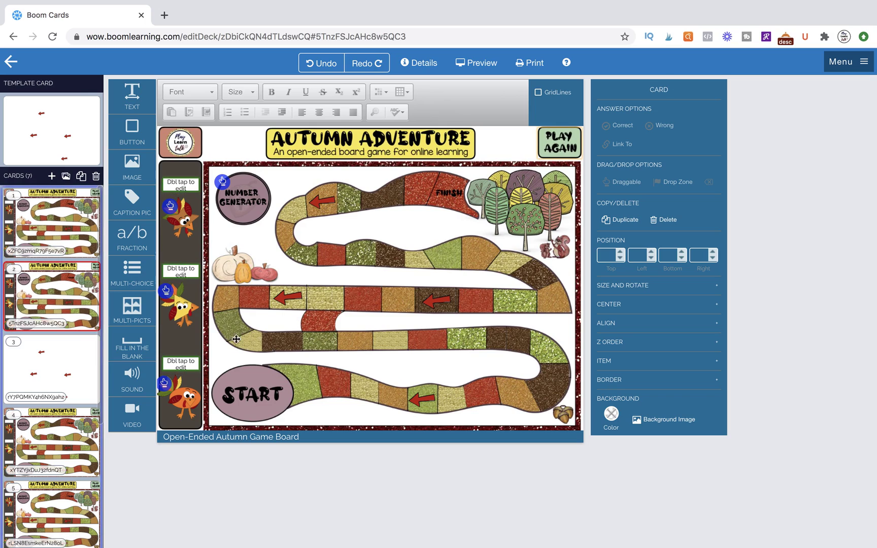
{"action": "left_click", "coordinate": [182, 184]}
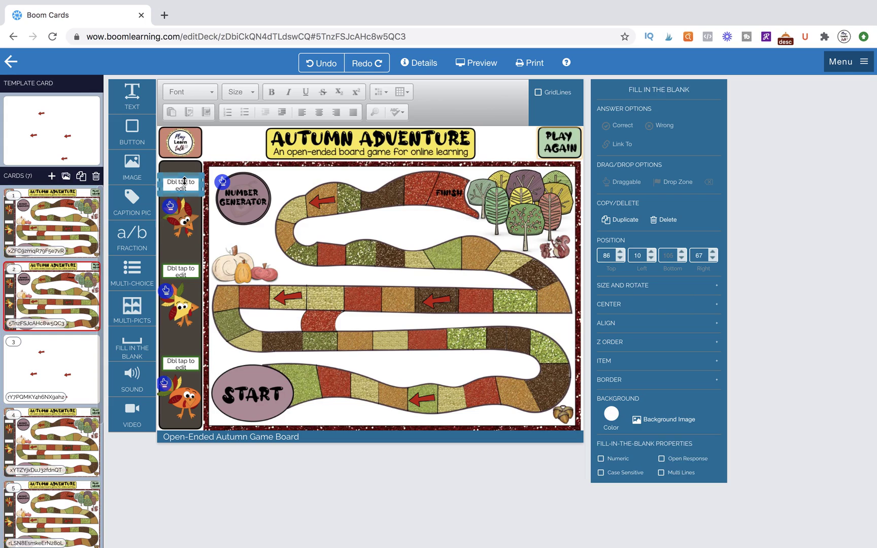
{"action": "left_click", "coordinate": [183, 275], "text": "shift"}
{"action": "left_click", "coordinate": [182, 363], "text": "shift"}
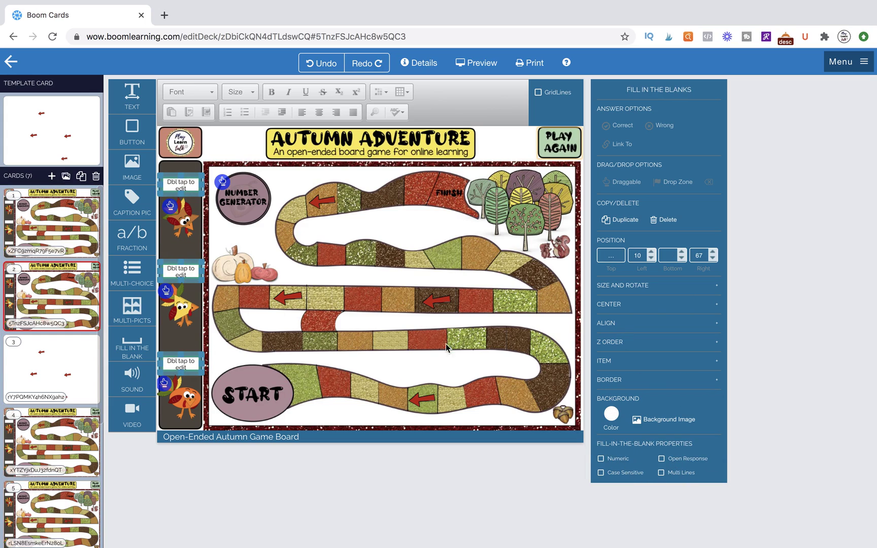
{"action": "left_click", "coordinate": [182, 186]}
{"action": "double_click", "coordinate": [182, 185]}
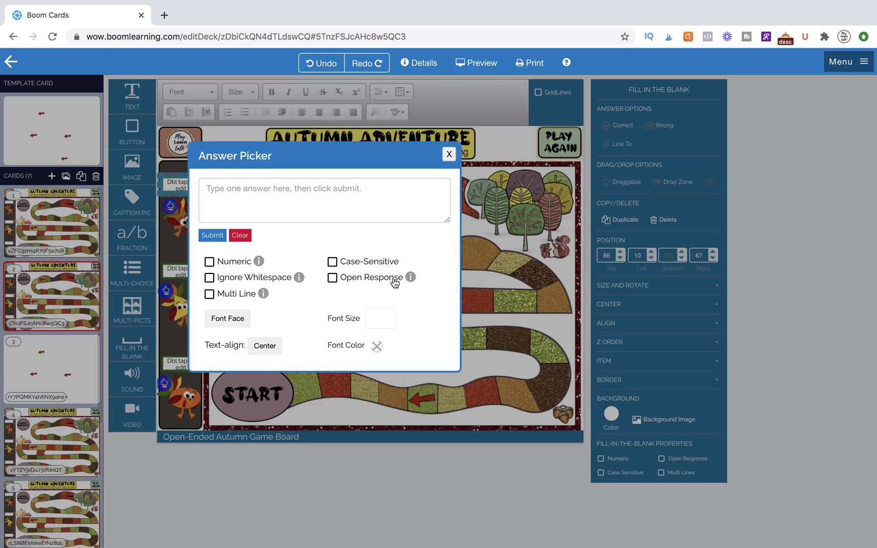
{"action": "left_click", "coordinate": [449, 154]}
{"action": "left_click", "coordinate": [71, 310]}
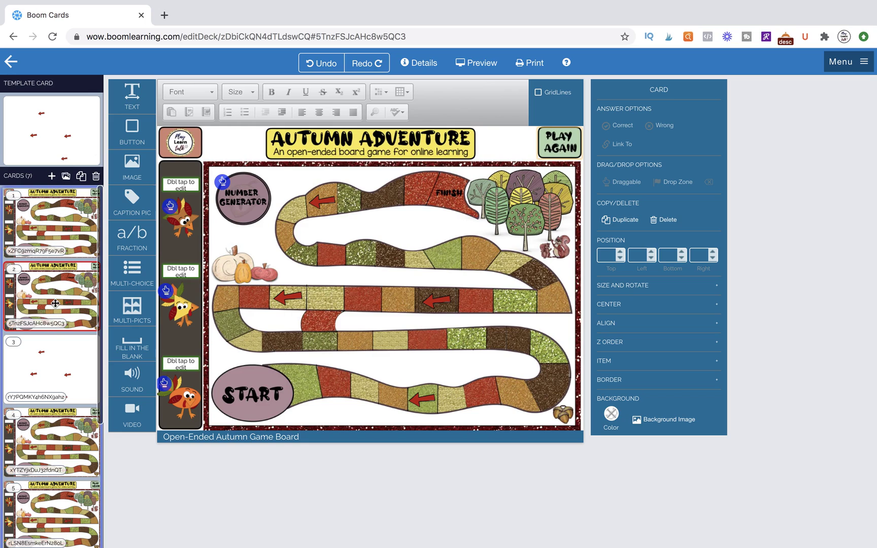
Delete the four arrows from card 3
{"action": "left_click", "coordinate": [65, 348]}
{"action": "left_click", "coordinate": [287, 298]}
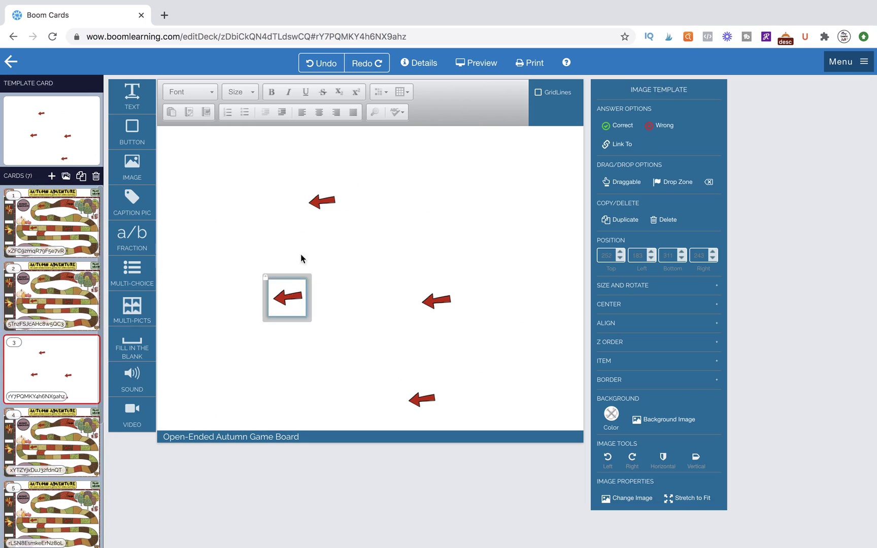
{"action": "left_click", "coordinate": [322, 203], "text": "shift"}
{"action": "left_click", "coordinate": [437, 300], "text": "shift"}
{"action": "left_click", "coordinate": [429, 399], "text": "shift"}
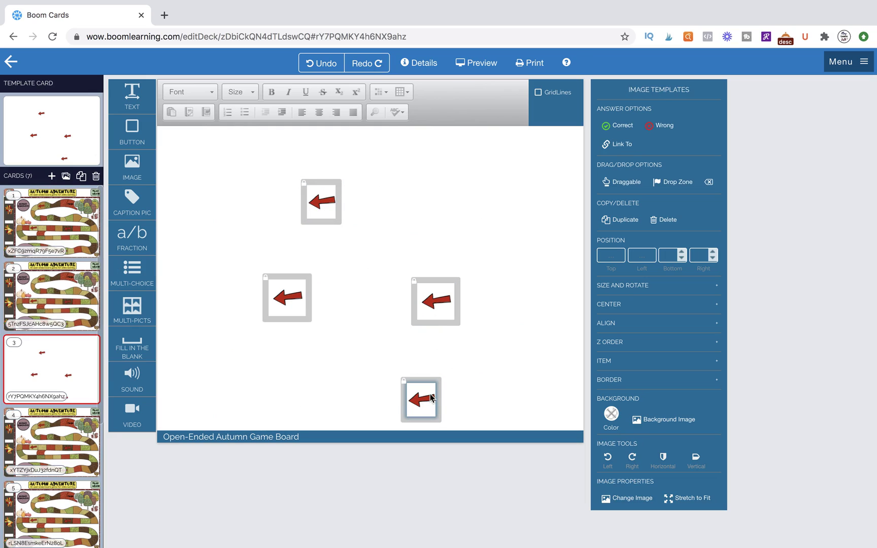
{"action": "key", "text": "Delete"}
{"action": "key", "text": "Return"}
{"action": "key", "text": "Return"}
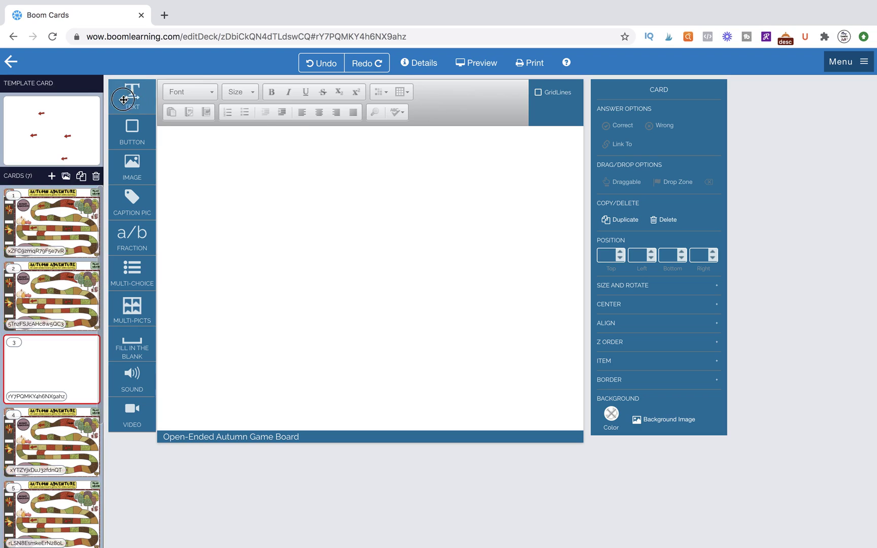
Add a fill-in-the-blank box to card 3, enlarged and centred on the card
{"action": "left_click_drag", "start_coordinate": [132, 96], "coordinate": [379, 186]}
{"action": "left_click", "coordinate": [401, 172]}
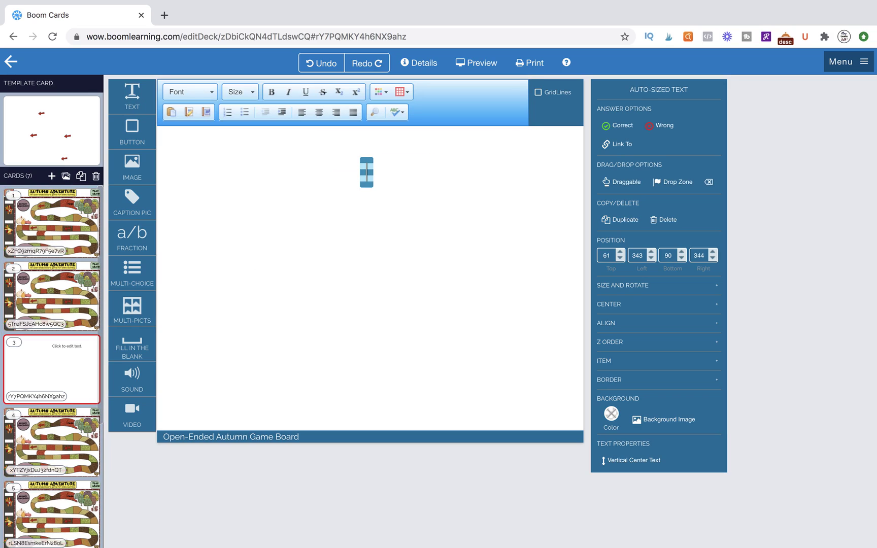
{"action": "left_click", "coordinate": [376, 233]}
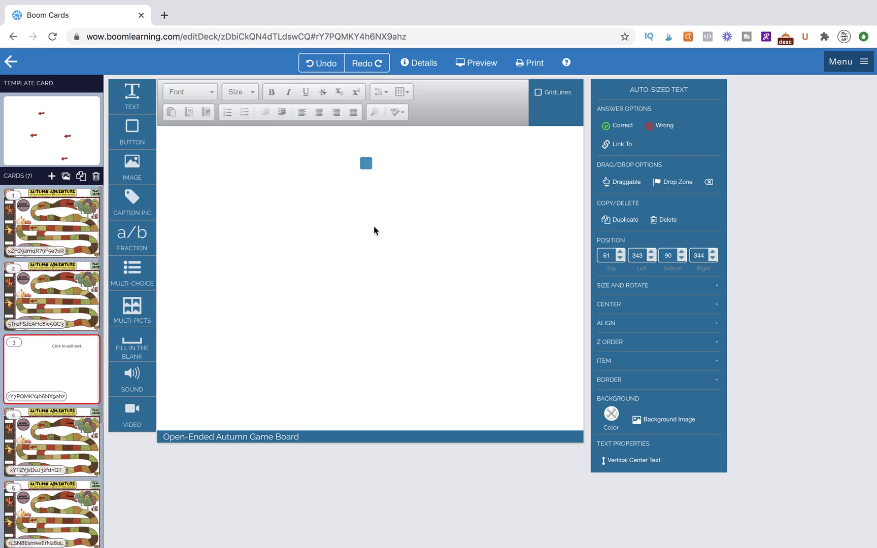
{"action": "left_click_drag", "start_coordinate": [137, 330], "coordinate": [321, 252]}
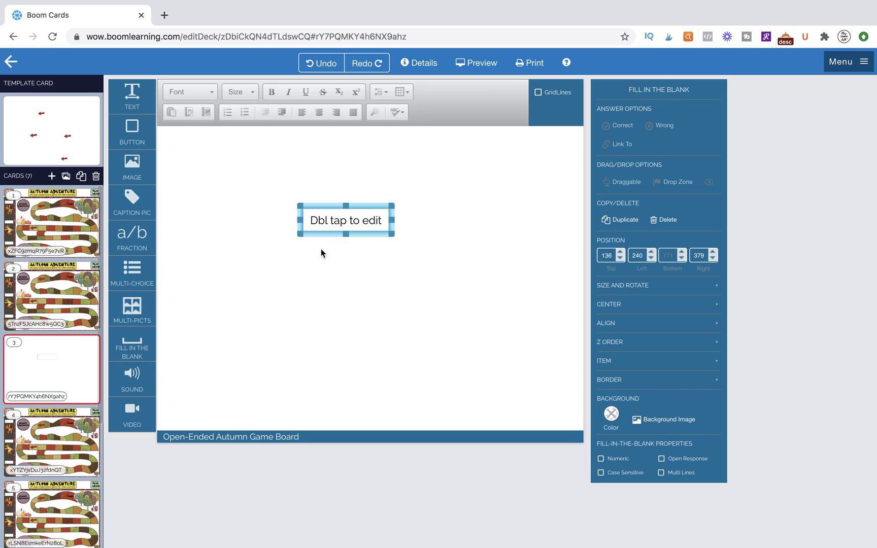
{"action": "left_click", "coordinate": [278, 196]}
{"action": "left_click", "coordinate": [353, 224]}
{"action": "left_click_drag", "start_coordinate": [393, 235], "coordinate": [474, 323]}
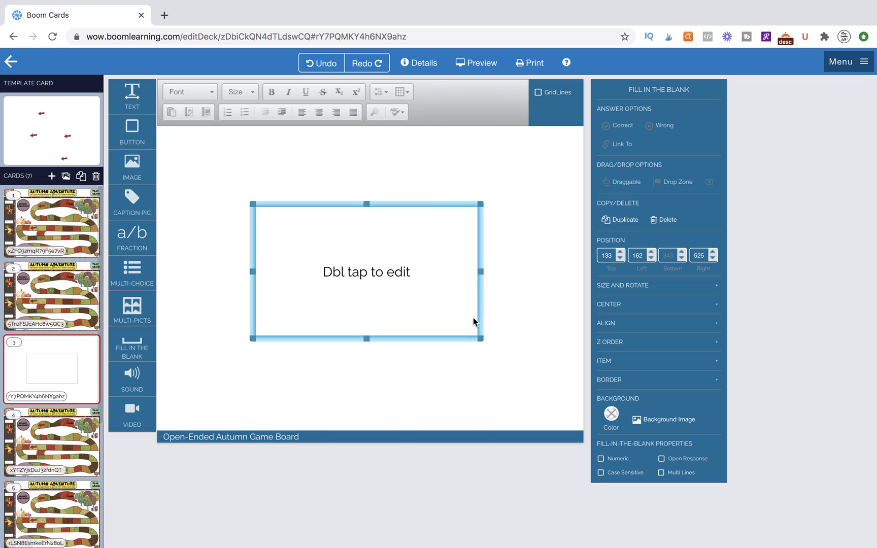
{"action": "double_click", "coordinate": [394, 264]}
Save 'this answer is correct' as the blank's accepted answer and close the Answer Picker
{"action": "left_click", "coordinate": [335, 208]}
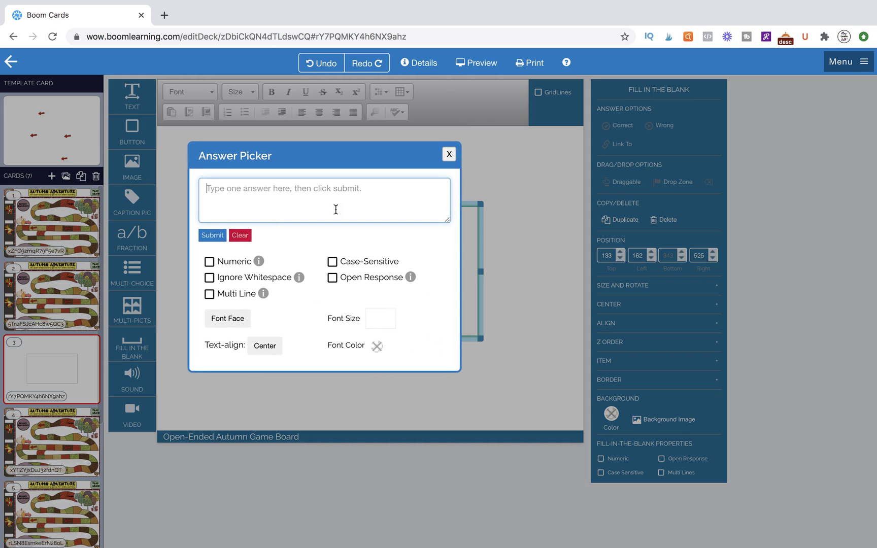
{"action": "type", "text": "this answer is correct"}
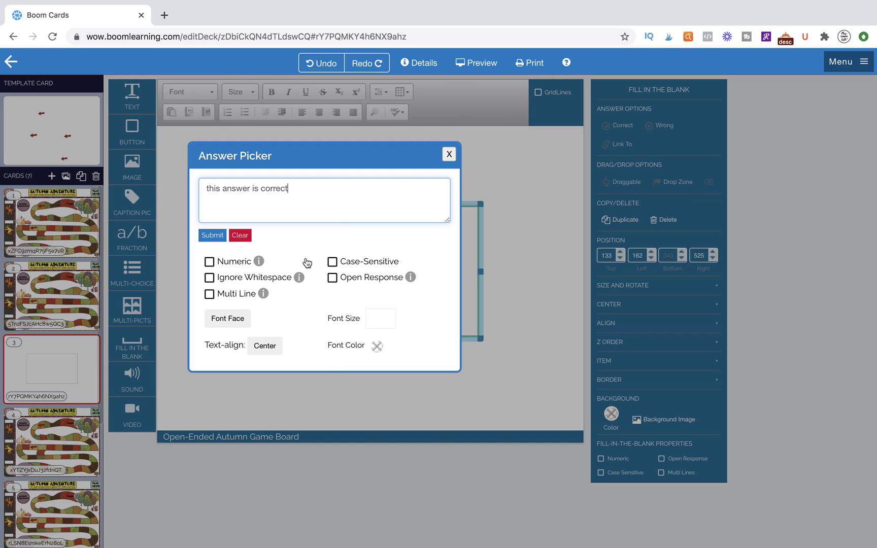
{"action": "left_click", "coordinate": [213, 236]}
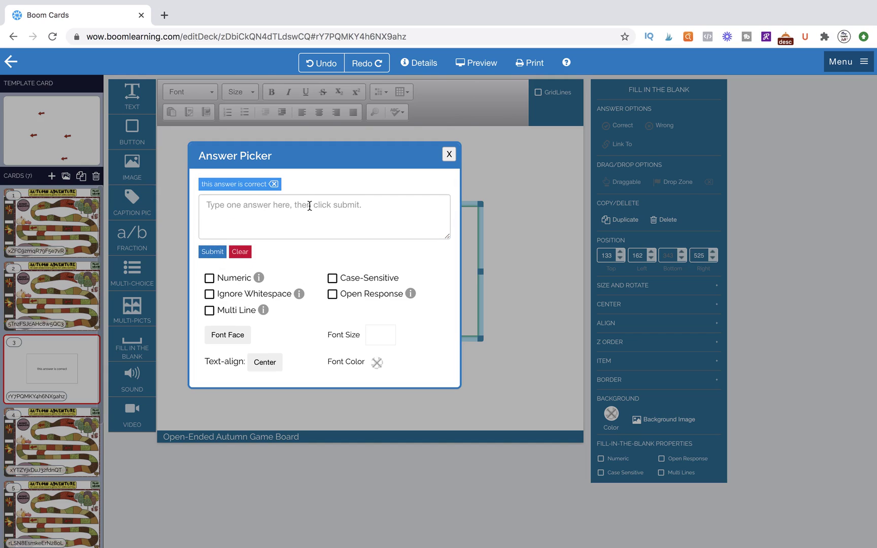
{"action": "left_click", "coordinate": [449, 155]}
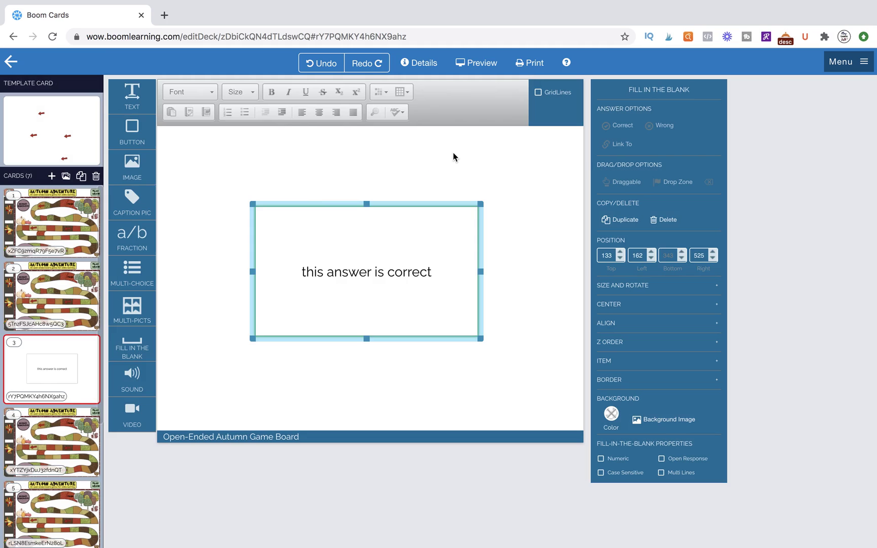
Preview card 3 and test the answers 'this' and 'this answer is correct'
{"action": "left_click", "coordinate": [40, 378]}
{"action": "left_click", "coordinate": [486, 63]}
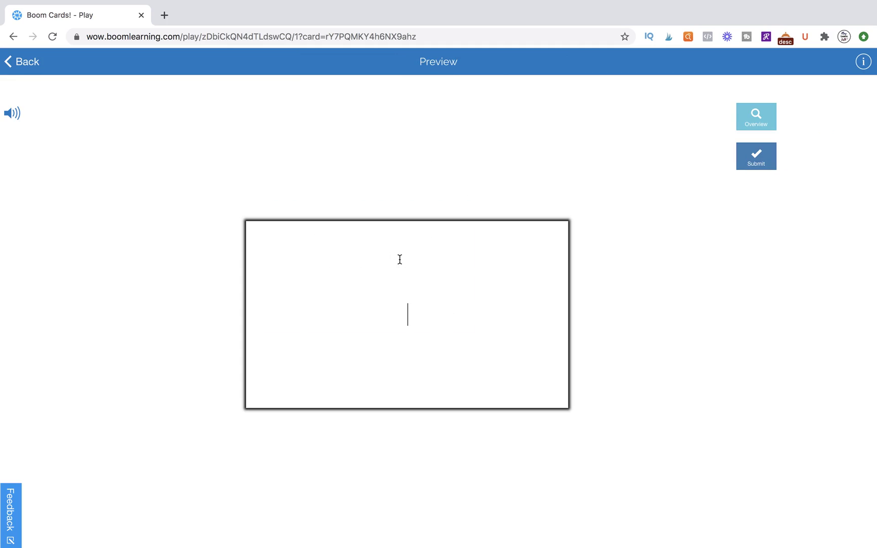
{"action": "type", "text": "this"}
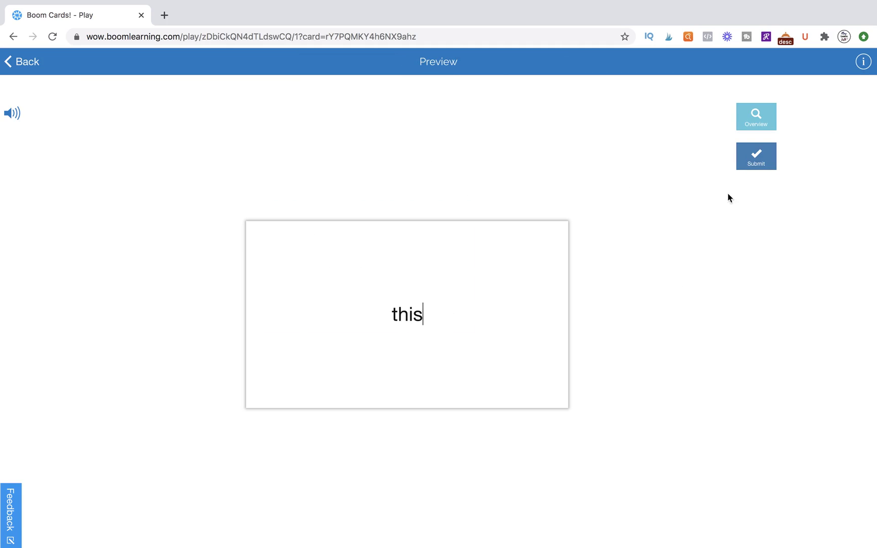
{"action": "left_click", "coordinate": [751, 168]}
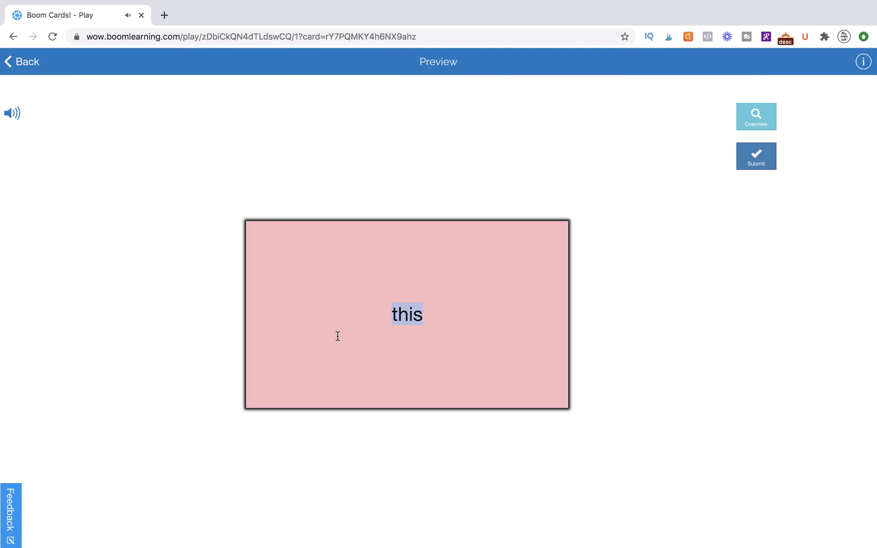
{"action": "left_click", "coordinate": [414, 317]}
{"action": "left_click_drag", "start_coordinate": [437, 320], "coordinate": [235, 341]}
{"action": "left_click_drag", "start_coordinate": [425, 312], "coordinate": [345, 305]}
{"action": "type", "text": "thi"}
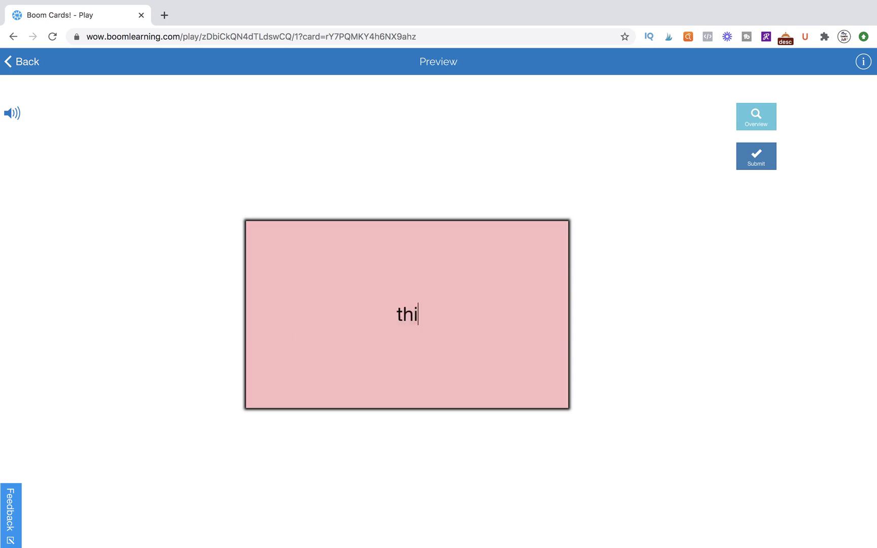
{"action": "type", "text": "s answer is correct"}
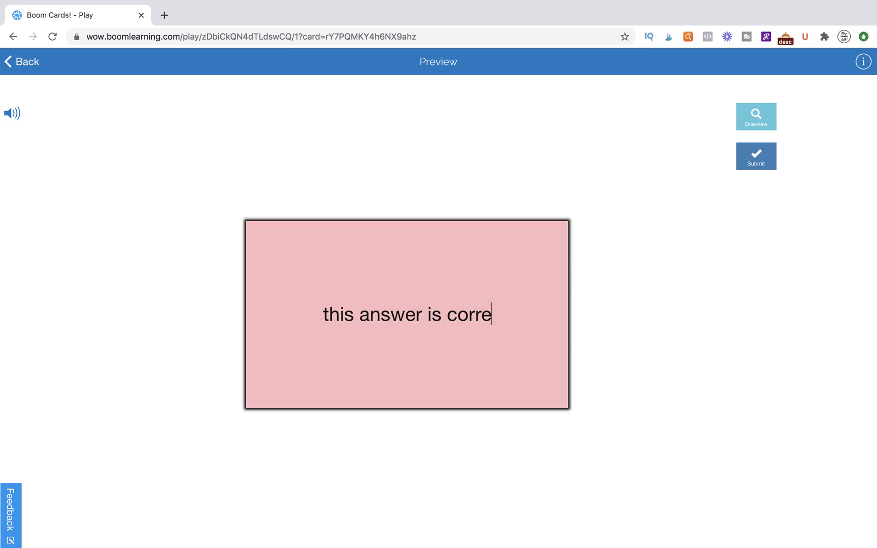
{"action": "left_click", "coordinate": [712, 227]}
{"action": "left_click", "coordinate": [750, 163]}
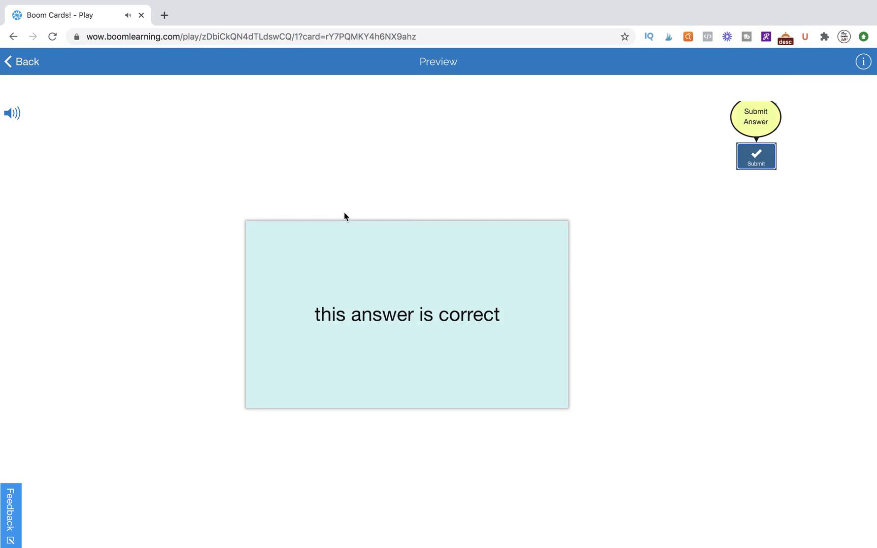
Return to the editor, turn on Open Response for card 3's blank, and preview again
{"action": "left_click", "coordinate": [28, 65]}
{"action": "key", "text": "Return"}
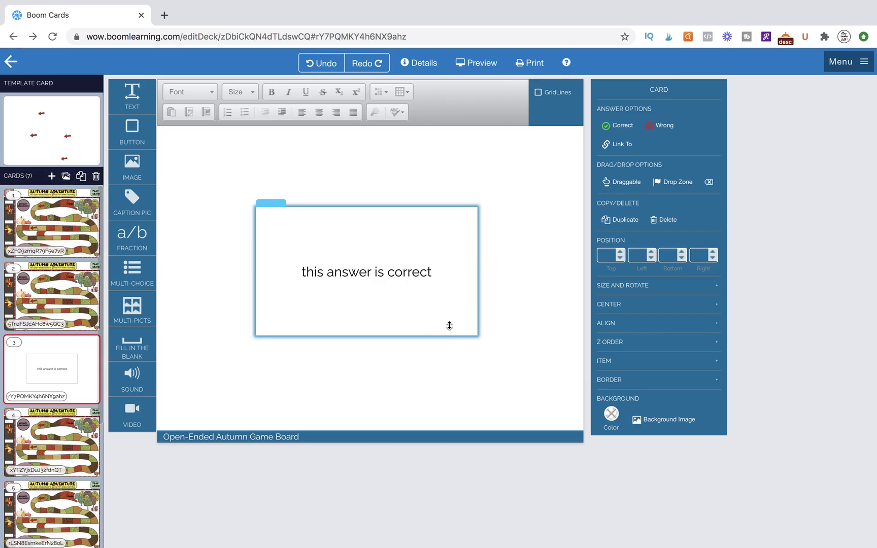
{"action": "double_click", "coordinate": [449, 325]}
{"action": "left_click", "coordinate": [332, 295]}
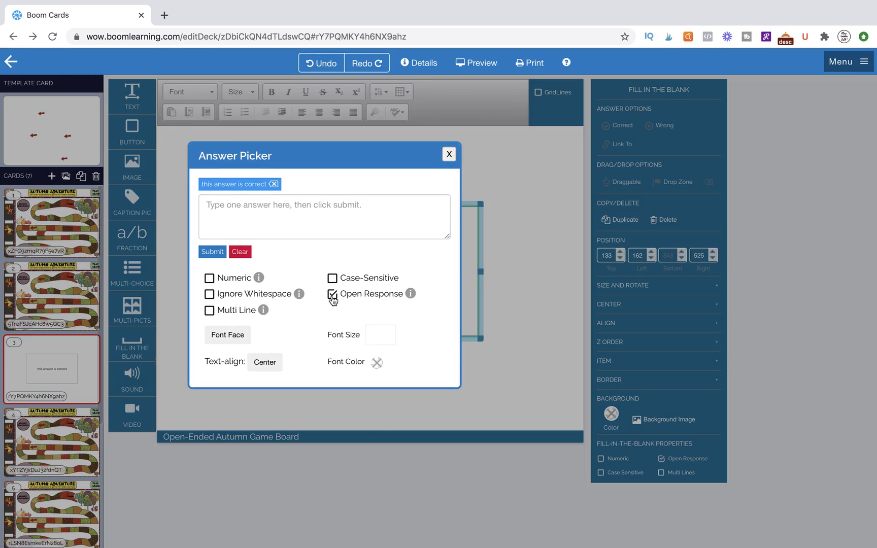
{"action": "left_click", "coordinate": [450, 154]}
{"action": "left_click", "coordinate": [470, 176]}
{"action": "left_click", "coordinate": [489, 65]}
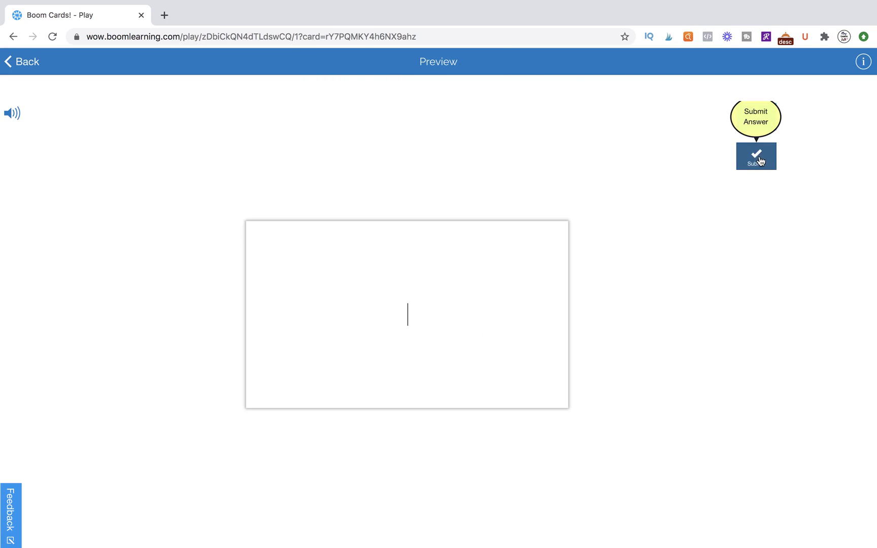
Submit 'this', then 'this answer is correct' in preview, and return to the editor
{"action": "type", "text": "this"}
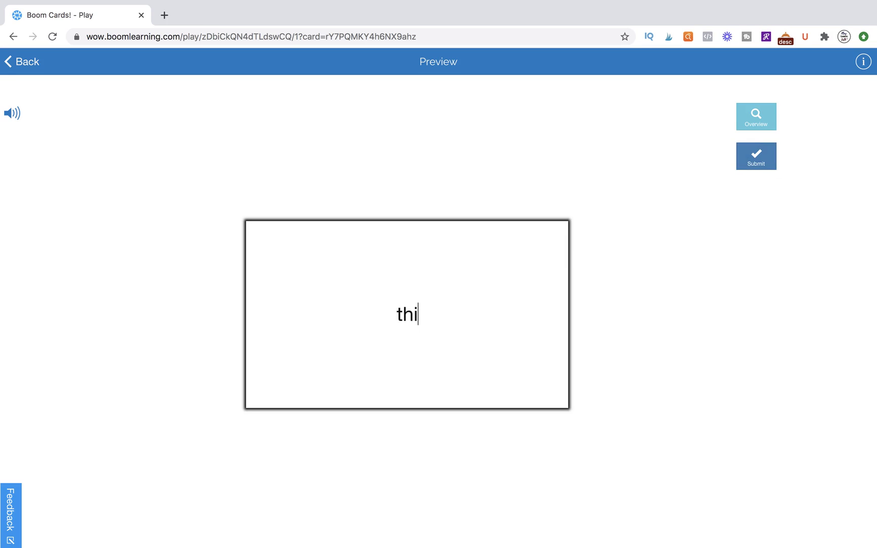
{"action": "left_click", "coordinate": [741, 167]}
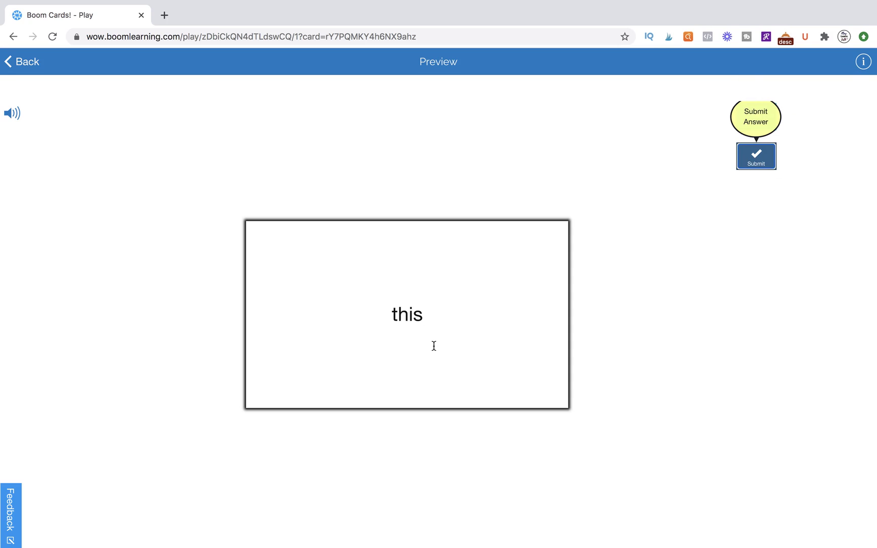
{"action": "left_click_drag", "start_coordinate": [388, 314], "coordinate": [450, 315]}
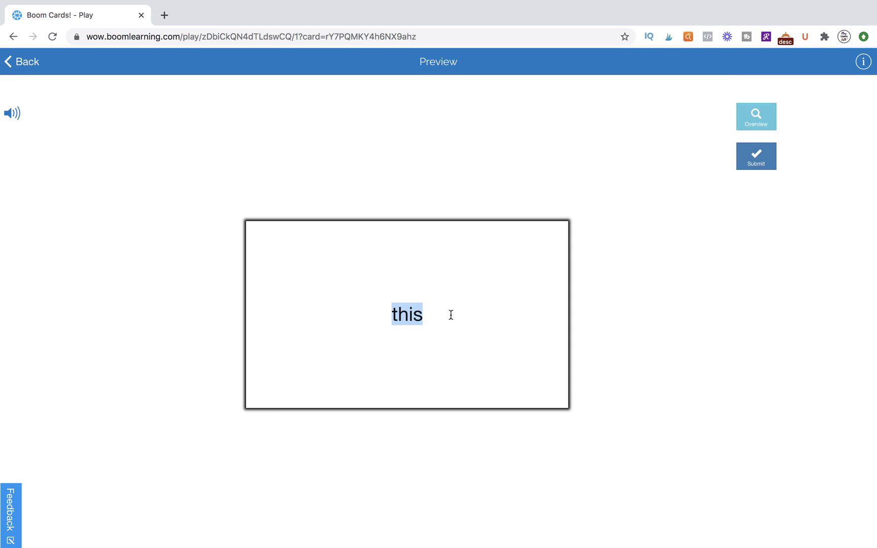
{"action": "type", "text": "this is"}
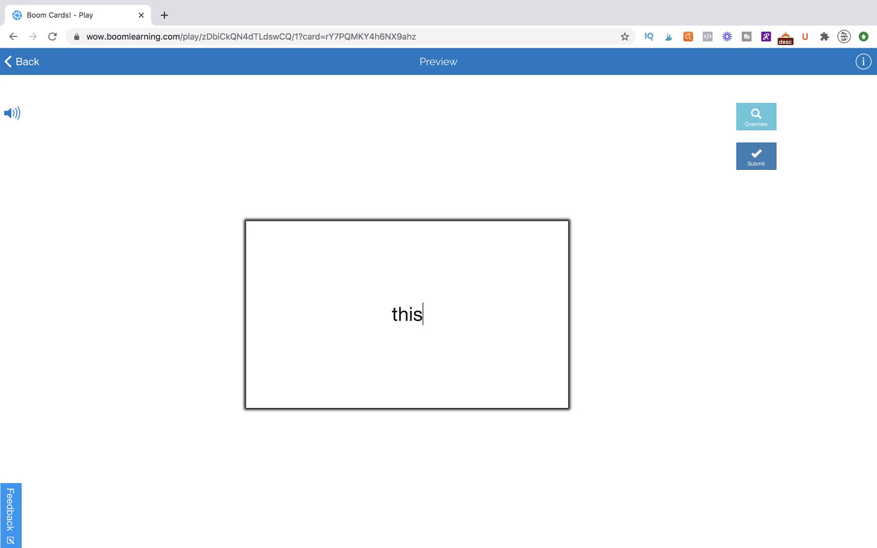
{"action": "key", "text": "BackSpace"}
{"action": "key", "text": "BackSpace"}
{"action": "key", "text": "BackSpace"}
{"action": "key", "text": "BackSpace"}
{"action": "type", "text": "ans"}
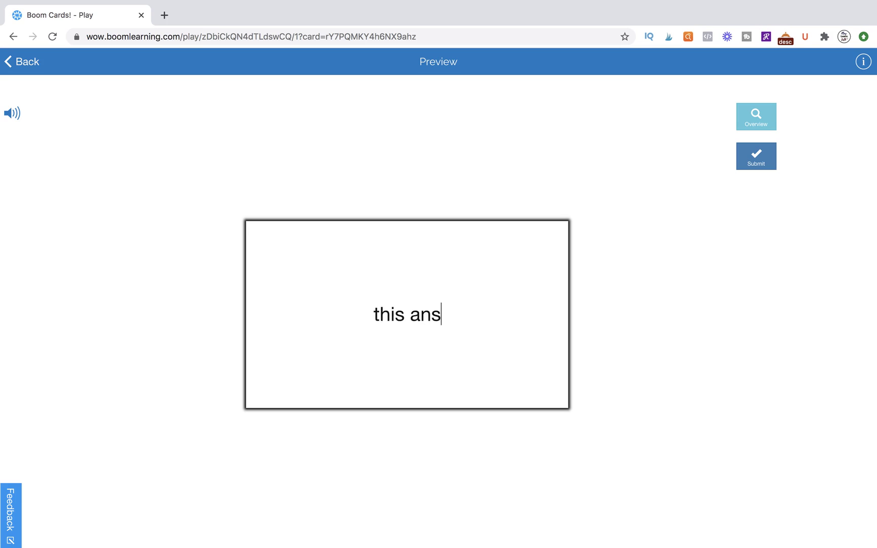
{"action": "type", "text": "wer is correct"}
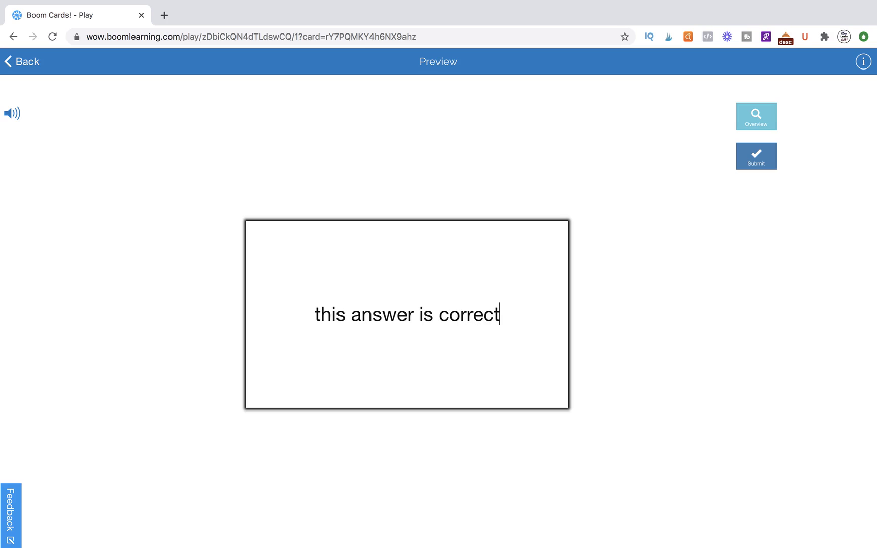
{"action": "left_click", "coordinate": [758, 158]}
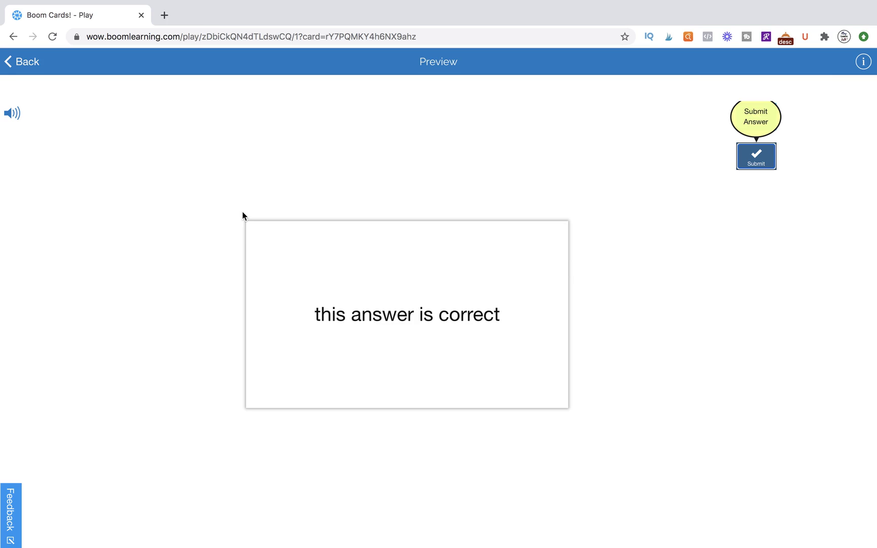
{"action": "left_click", "coordinate": [32, 65]}
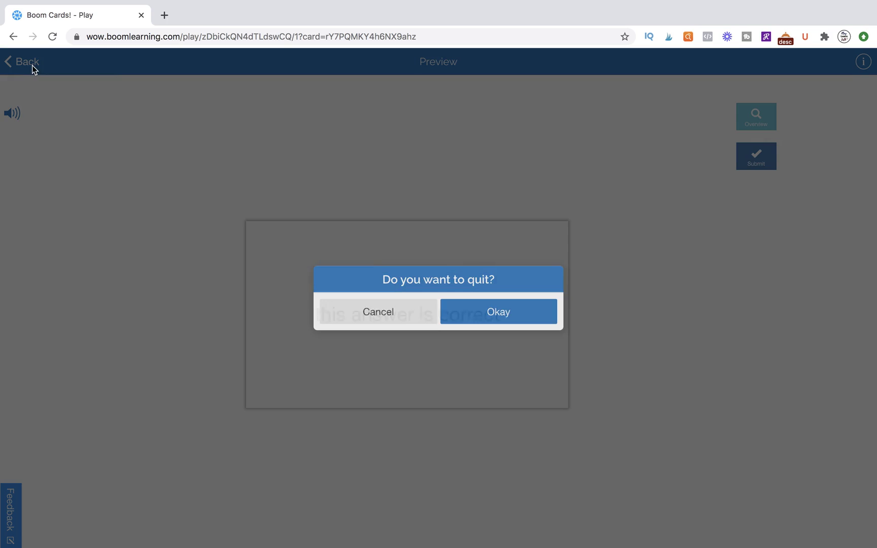
{"action": "left_click", "coordinate": [528, 320]}
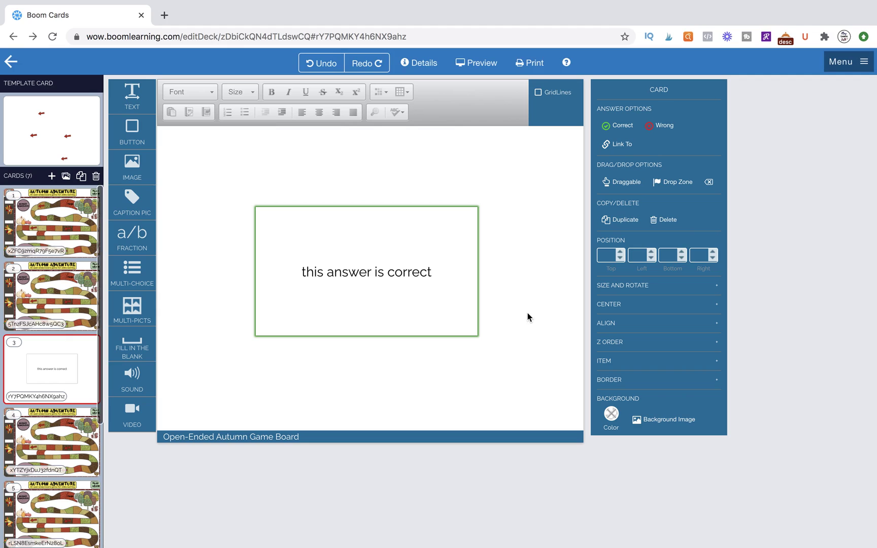
Uncheck Open Response for card 3's blank, keeping the answer 'this answer is correct'
{"action": "double_click", "coordinate": [323, 313]}
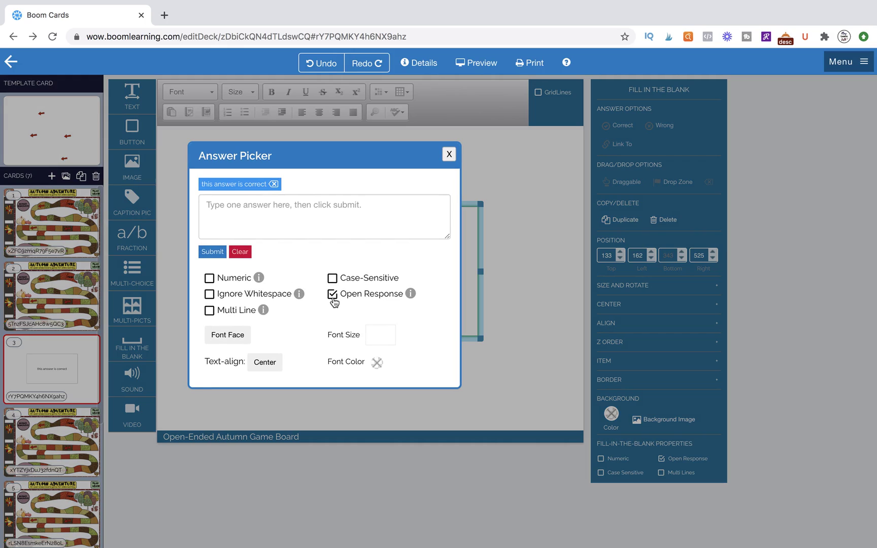
{"action": "left_click", "coordinate": [334, 299]}
{"action": "left_click", "coordinate": [448, 155]}
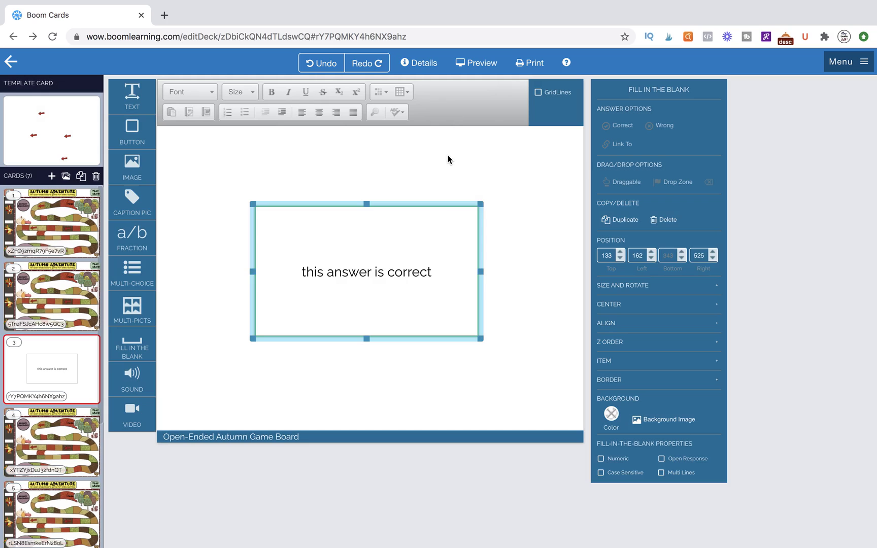
{"action": "left_click", "coordinate": [529, 231]}
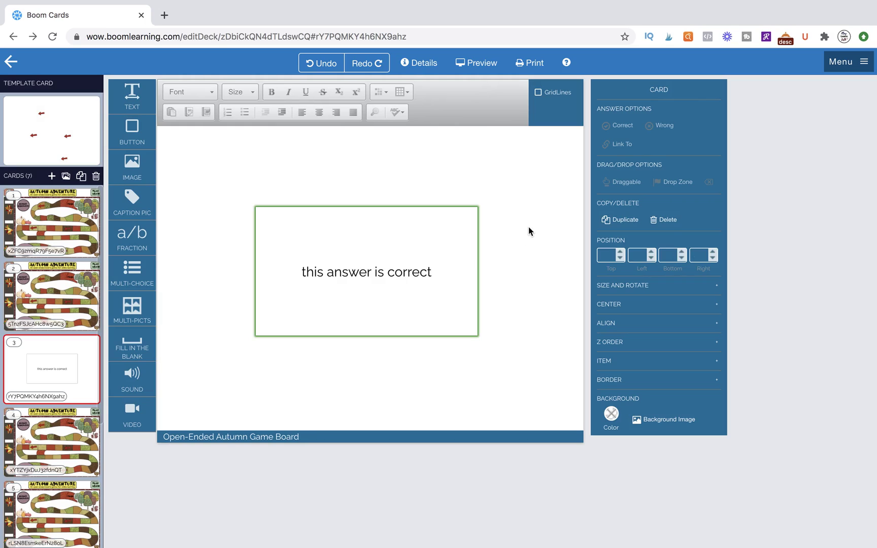
Nudge card 3's fill-in-the-blank box slightly right to Top 135, Left 178, then deselect it
{"action": "mouse_move", "coordinate": [270, 240]}
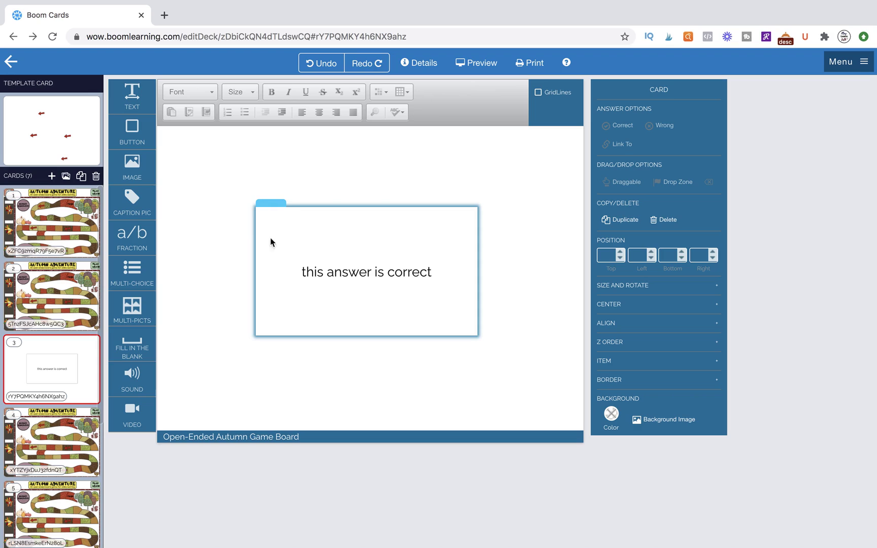
{"action": "left_click_drag", "start_coordinate": [279, 204], "coordinate": [285, 204]}
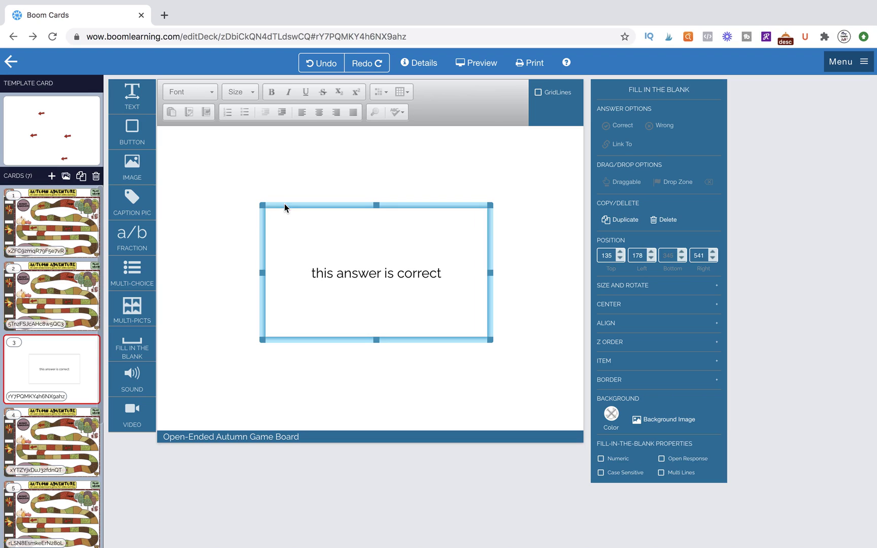
{"action": "left_click", "coordinate": [258, 247]}
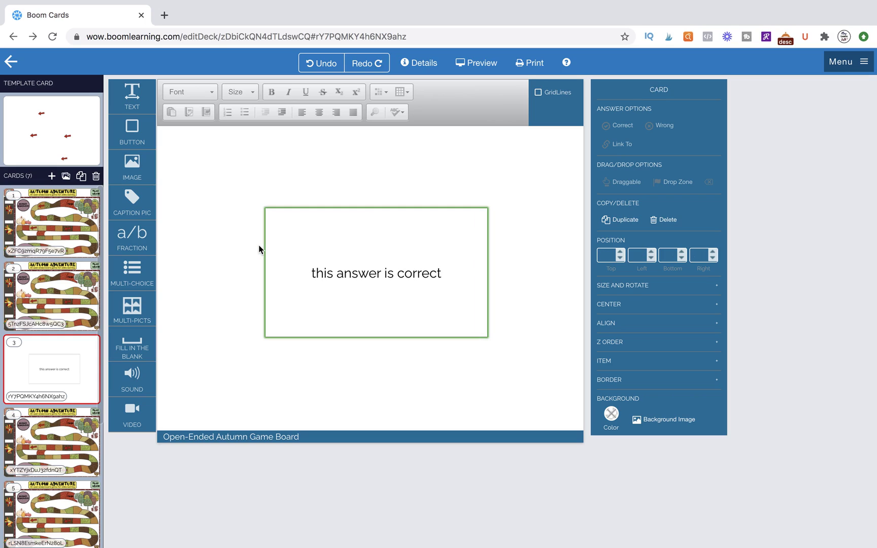